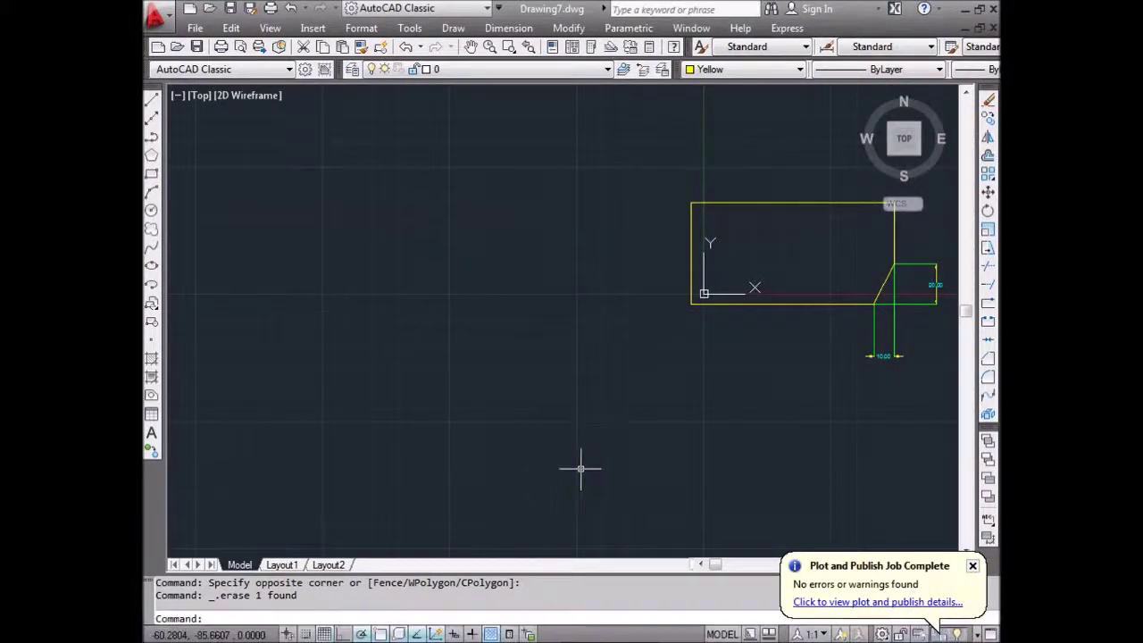
# Draw a 100 by 50 rectangle left of the yellow chamfer example using the Dimensions option
pyautogui.scroll(3, 956, 275)
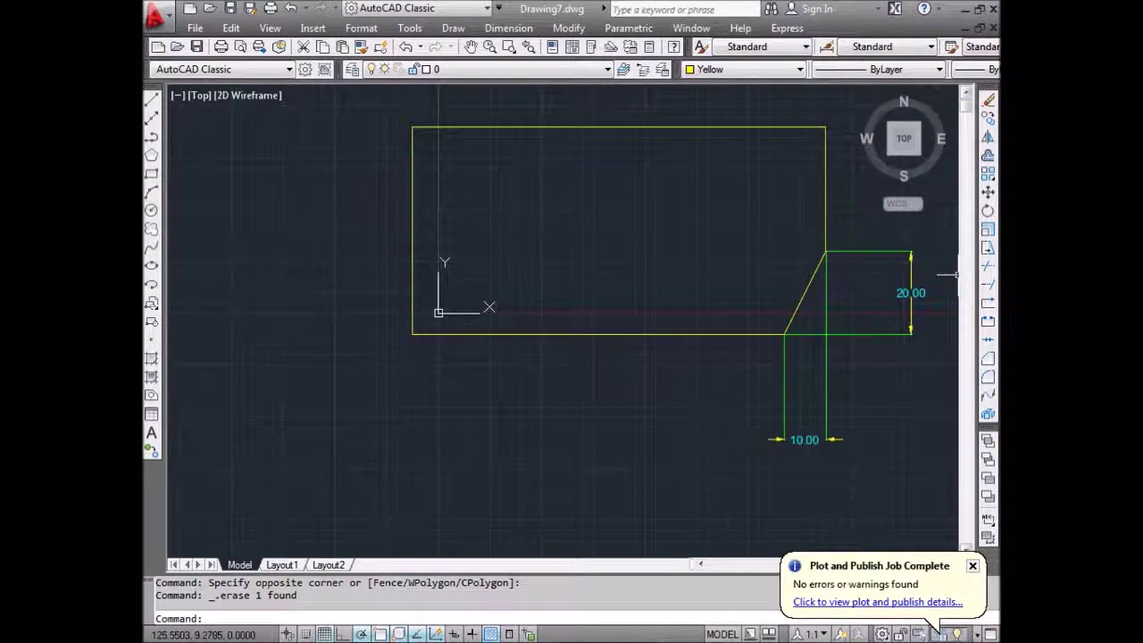
pyautogui.scroll(-2, 863, 295)
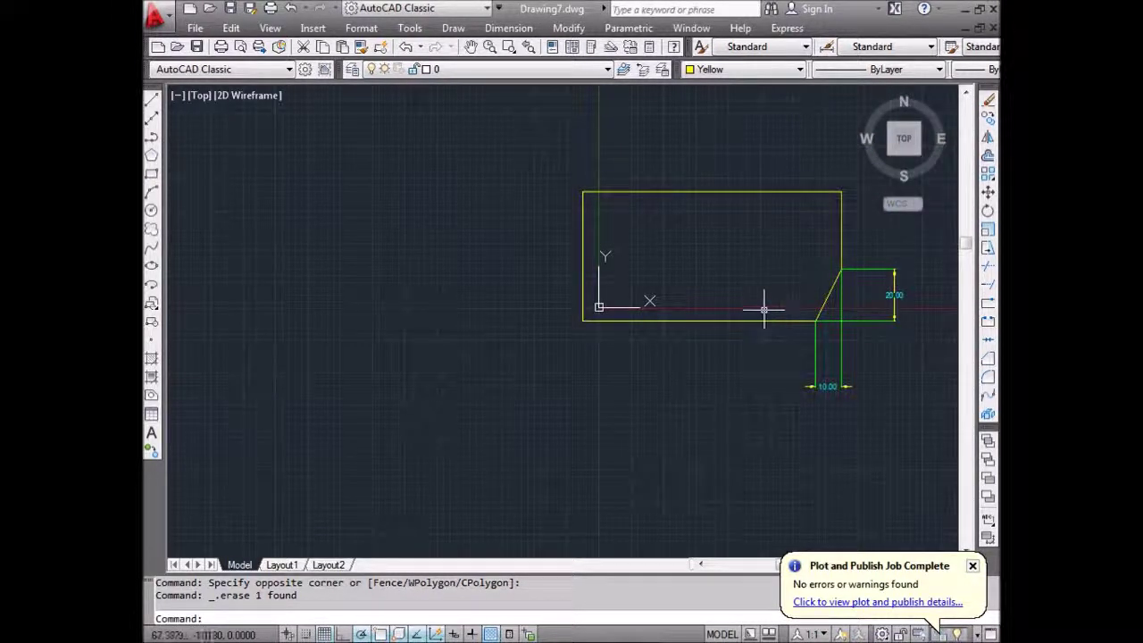
pyautogui.click(152, 173)
pyautogui.click(287, 219)
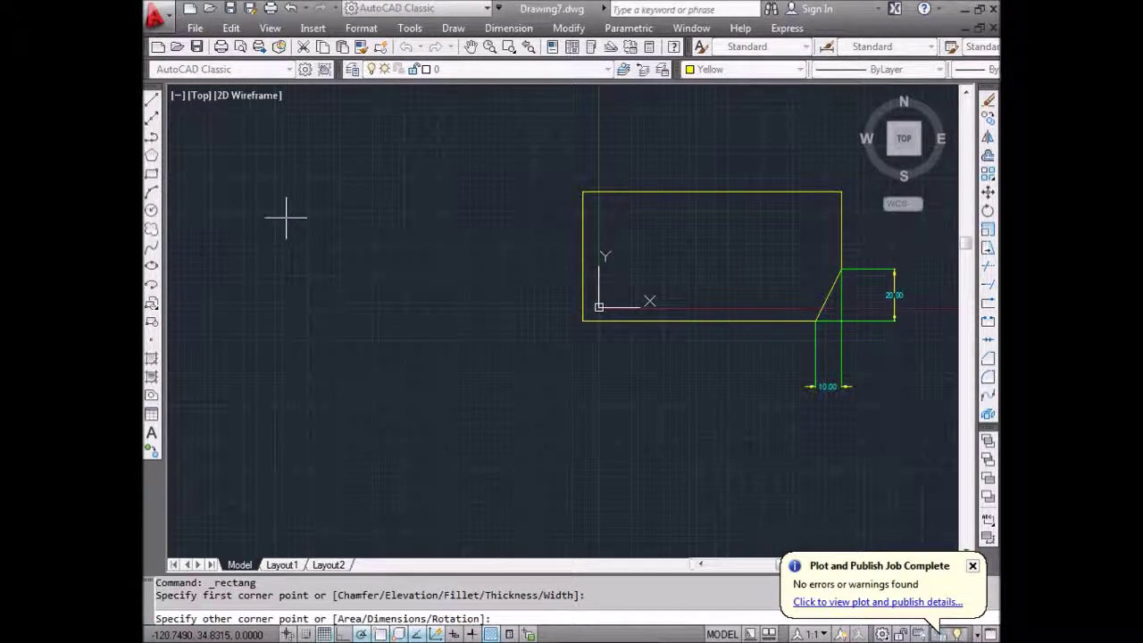
pyautogui.write('d')
pyautogui.press('Return')
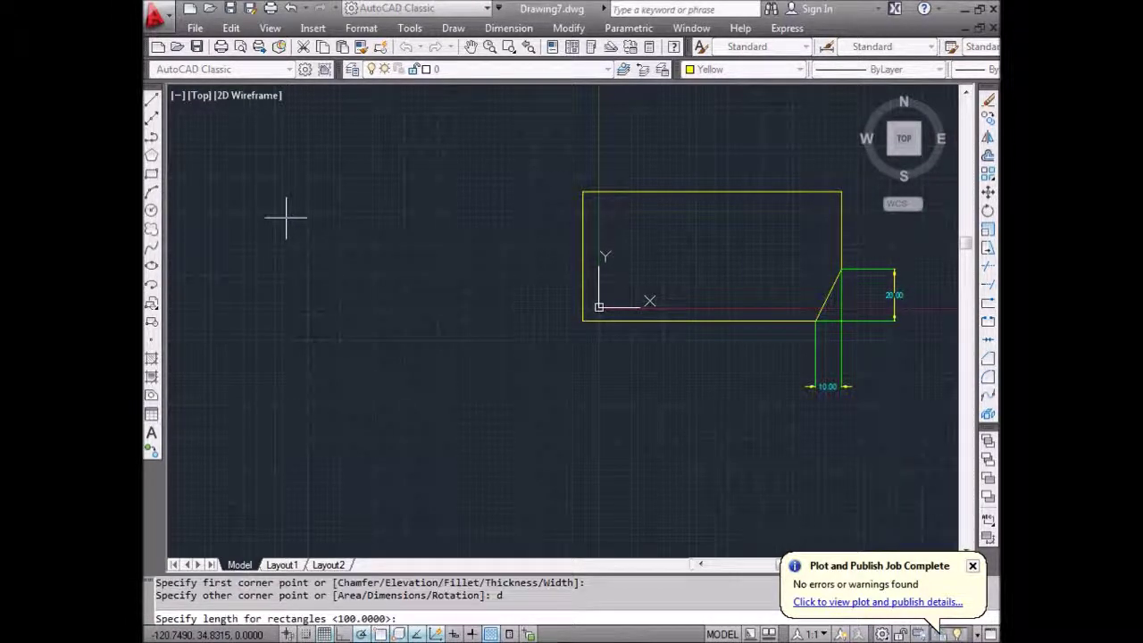
pyautogui.write(' 100')
pyautogui.press('Return')
pyautogui.write('50')
pyautogui.press('Return')
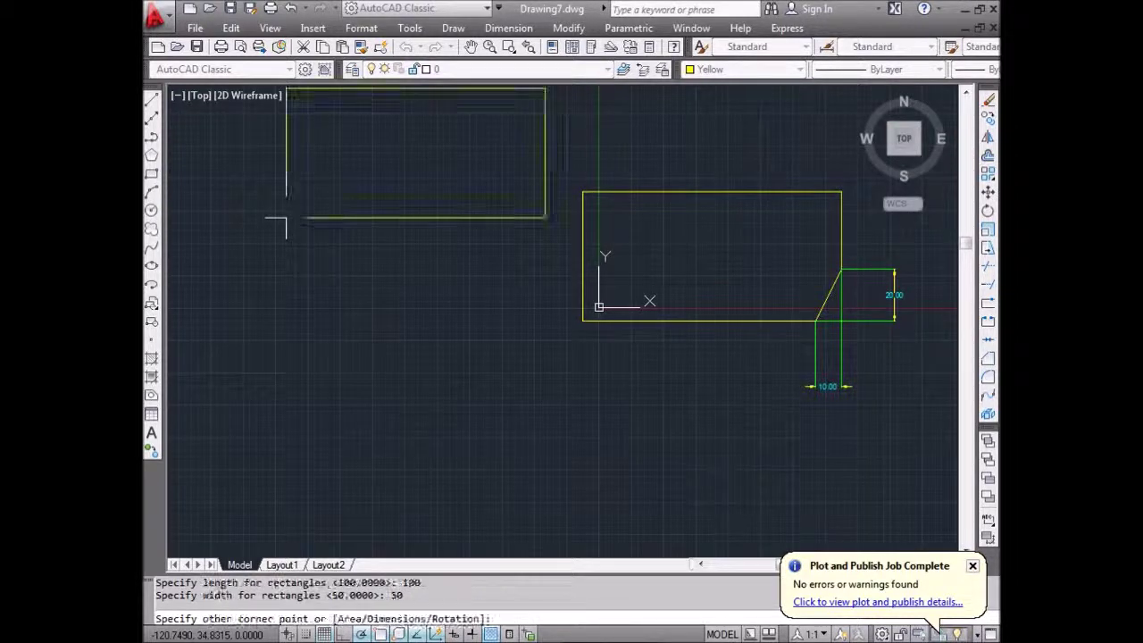
pyautogui.click(319, 319)
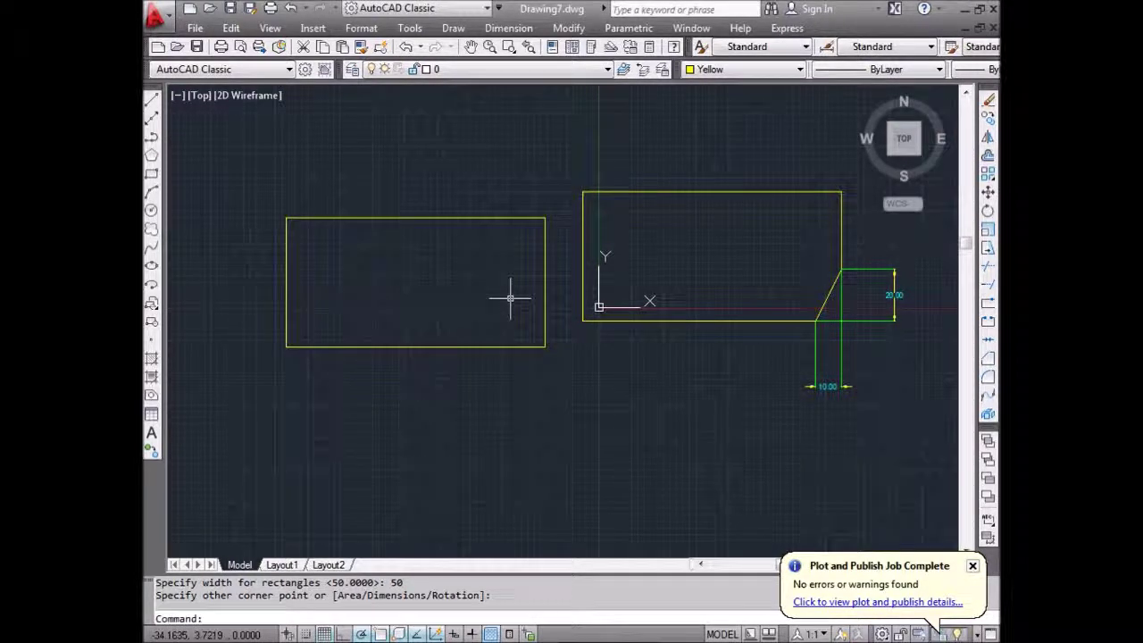
pyautogui.click(745, 69)
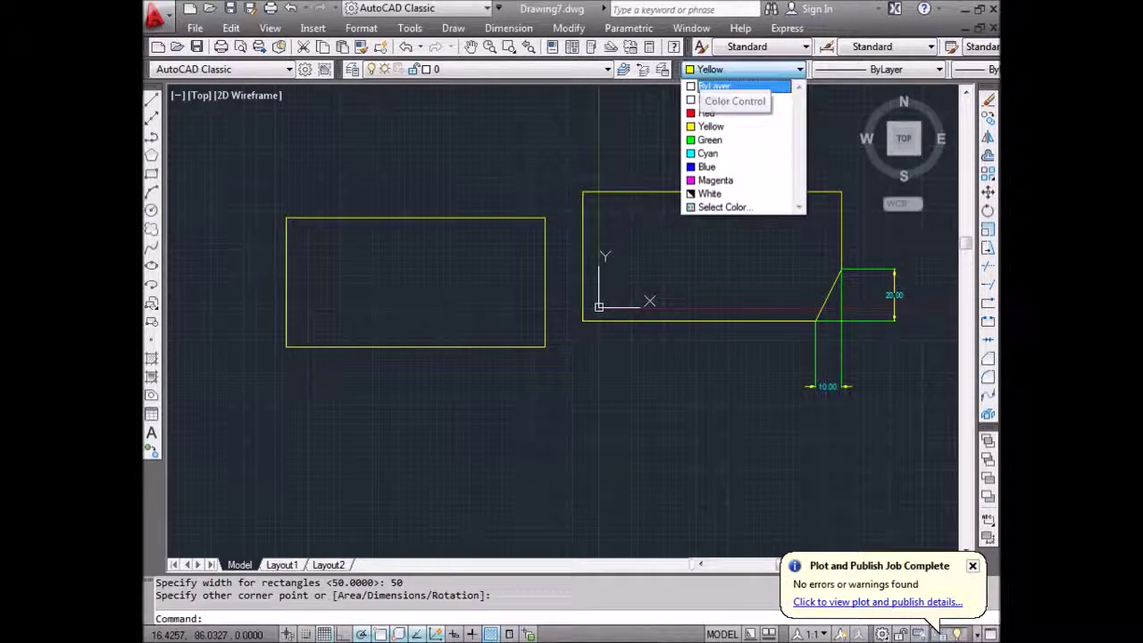
# Set the new rectangle's colour to ByLayer so it displays white, then zoom in on it
pyautogui.click(523, 230)
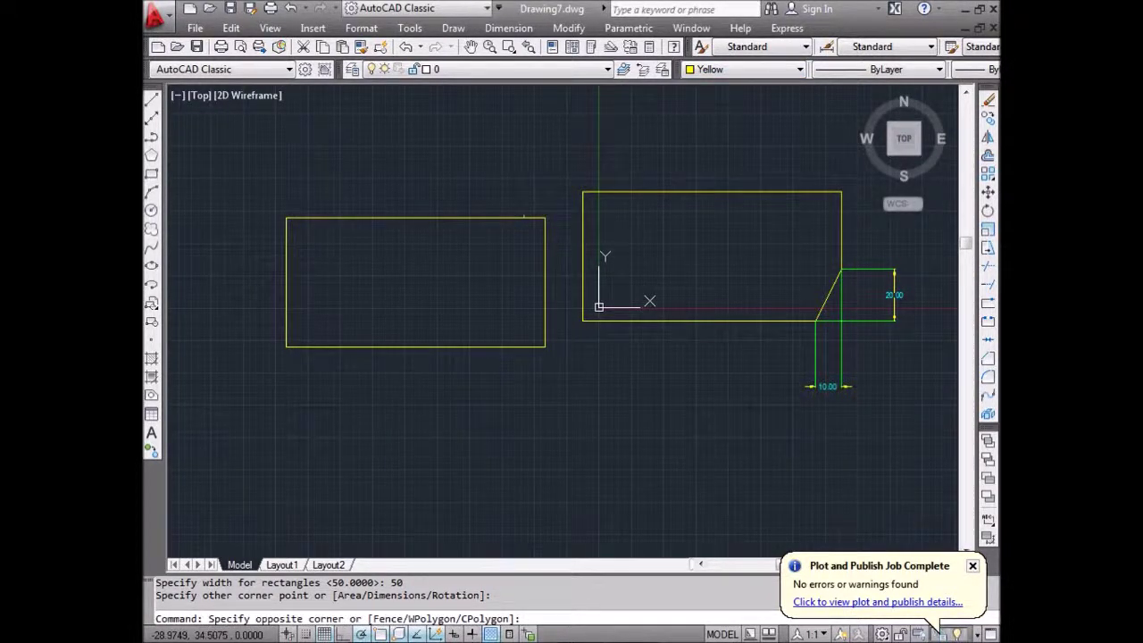
pyautogui.click(655, 123)
pyautogui.click(706, 70)
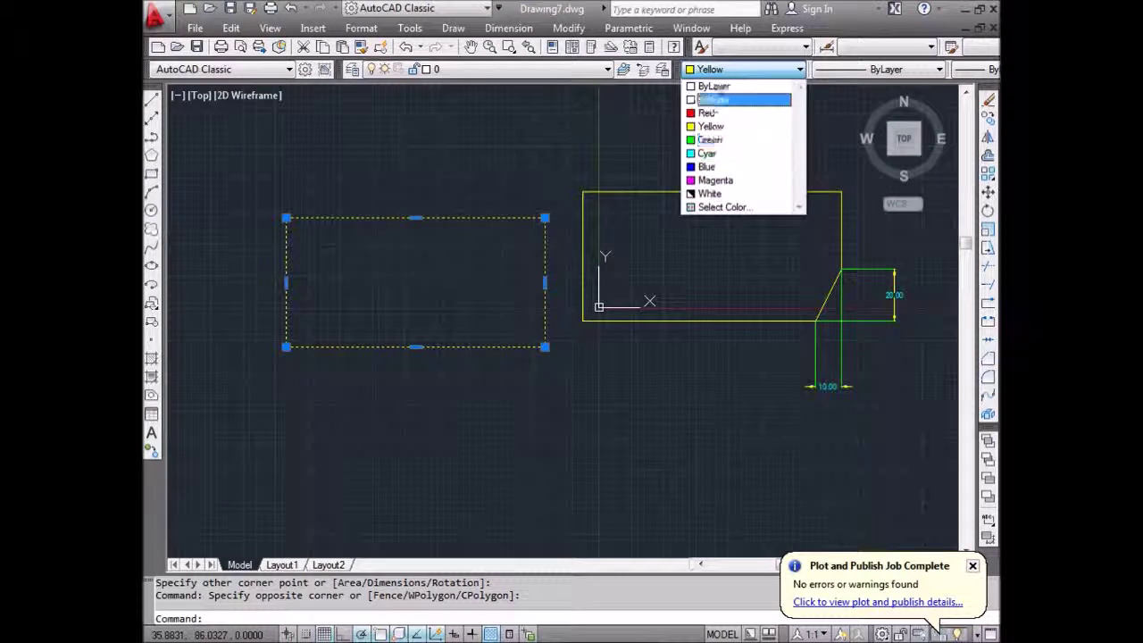
pyautogui.click(712, 87)
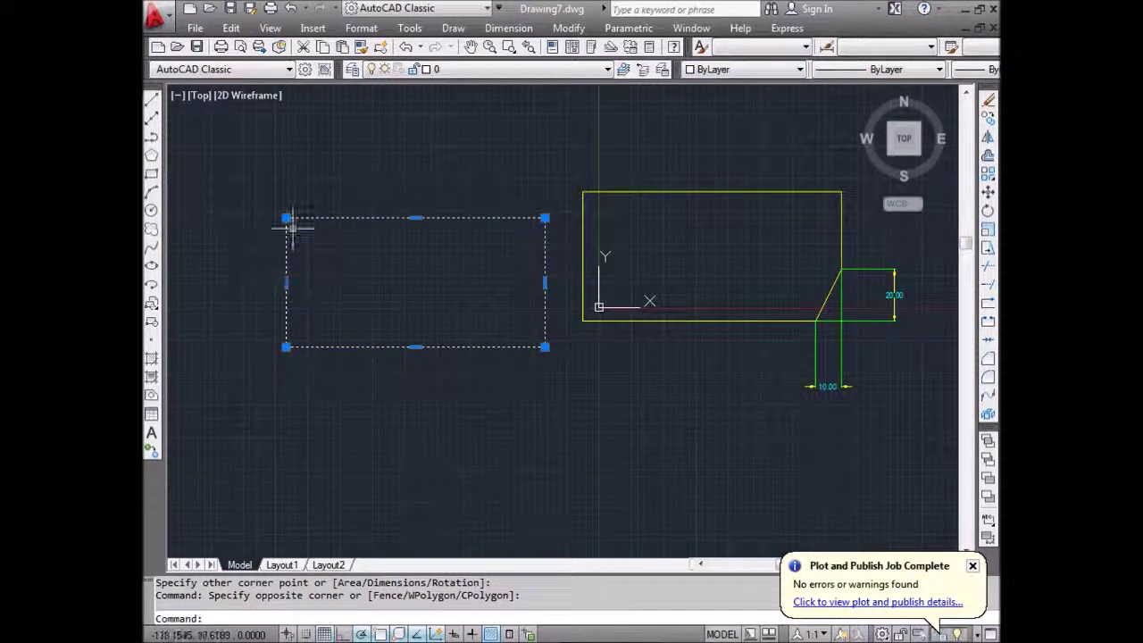
pyautogui.press('Escape')
pyautogui.scroll(2, 301, 205)
pyautogui.scroll(-1, 407, 266)
pyautogui.scroll(2, 410, 264)
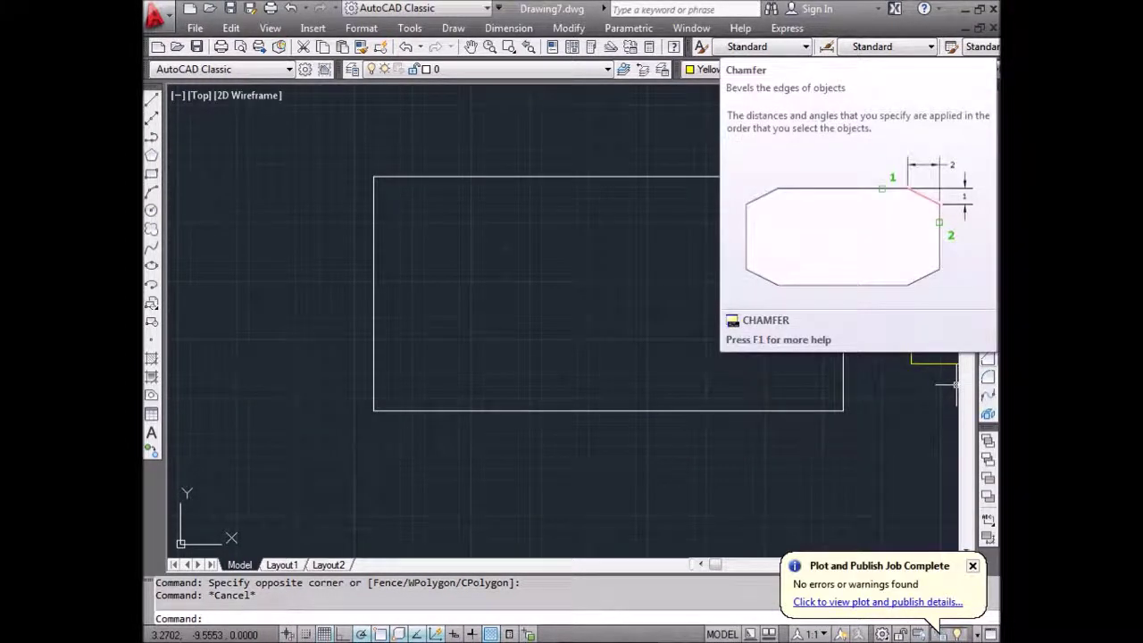
# Chamfer the lower-left corner with both distances 20, picking the bottom edge then the left edge
pyautogui.click(988, 413)
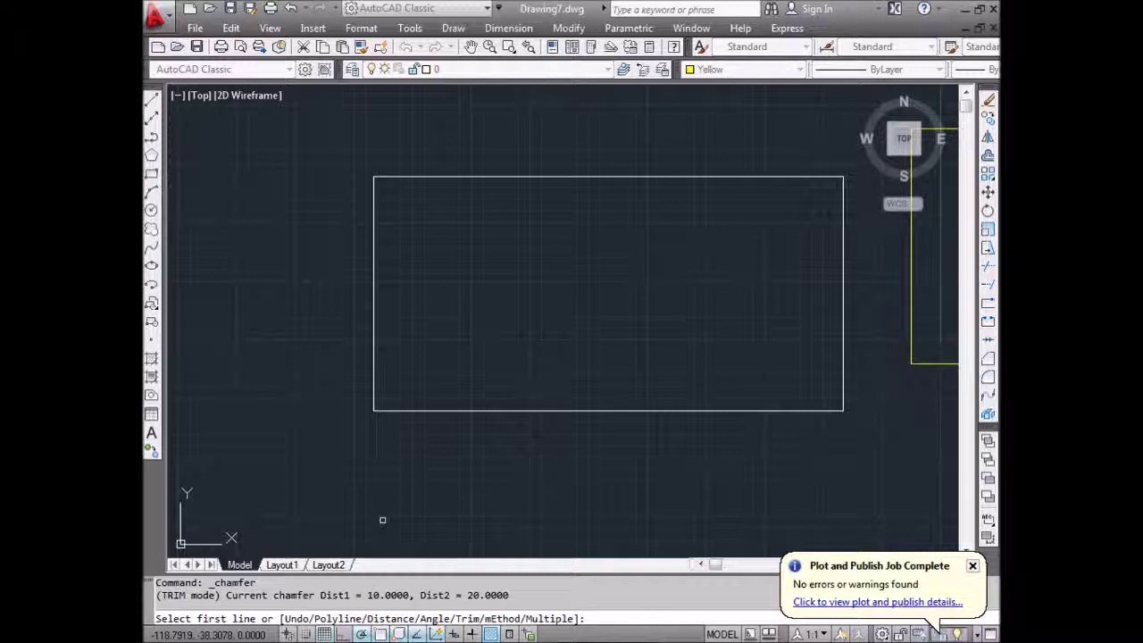
pyautogui.write('d')
pyautogui.press('Return')
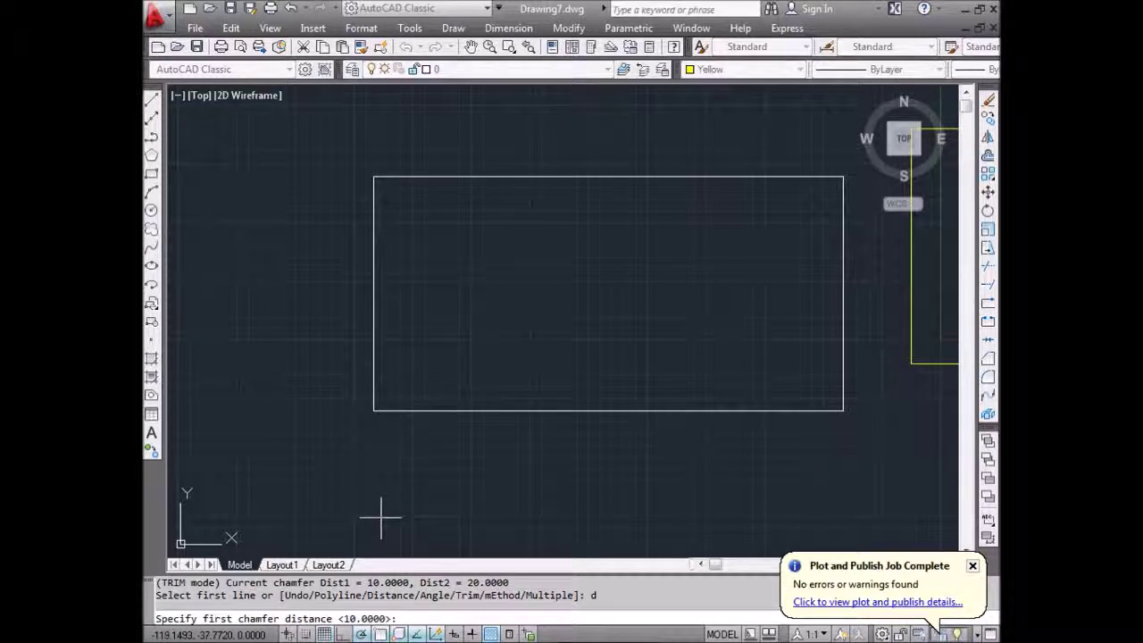
pyautogui.write('20')
pyautogui.press('Return')
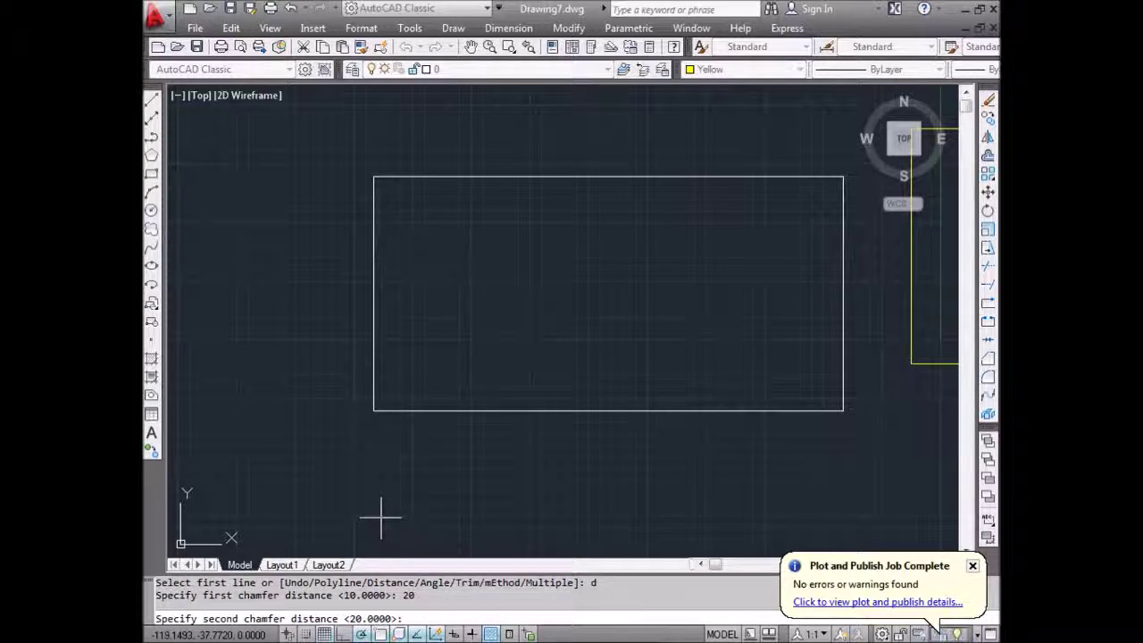
pyautogui.write('20')
pyautogui.press('Return')
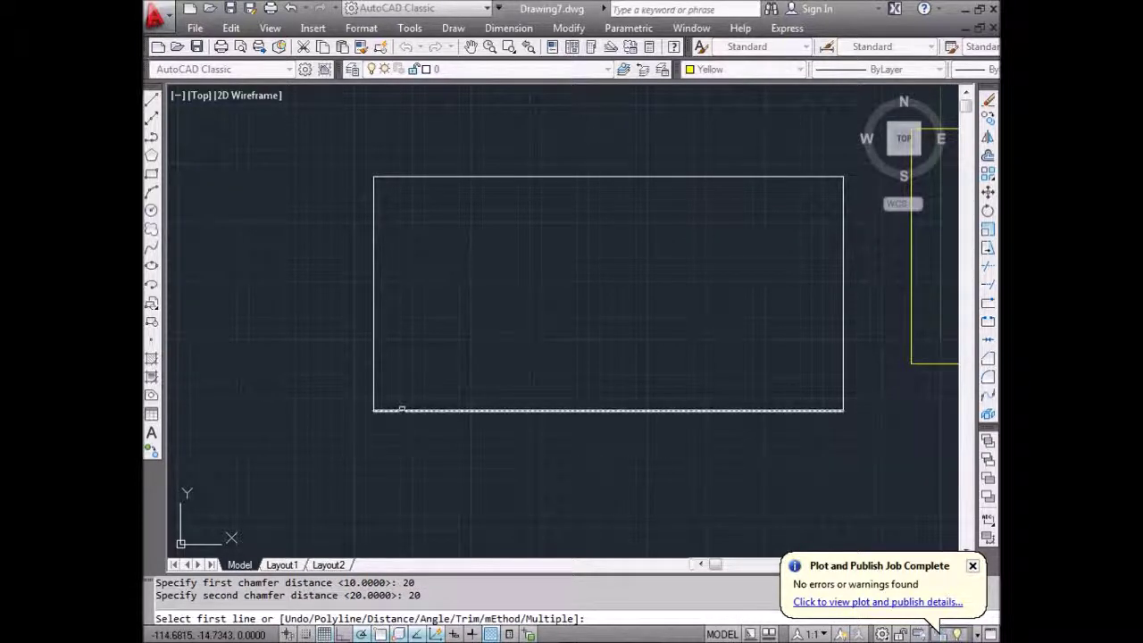
pyautogui.click(402, 411)
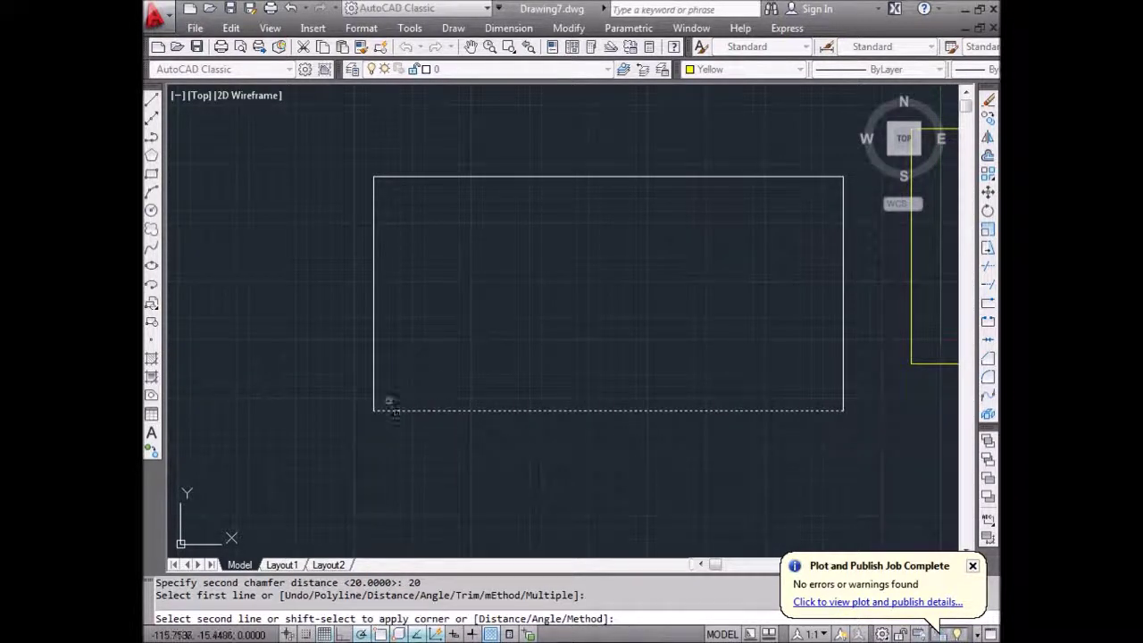
pyautogui.click(372, 376)
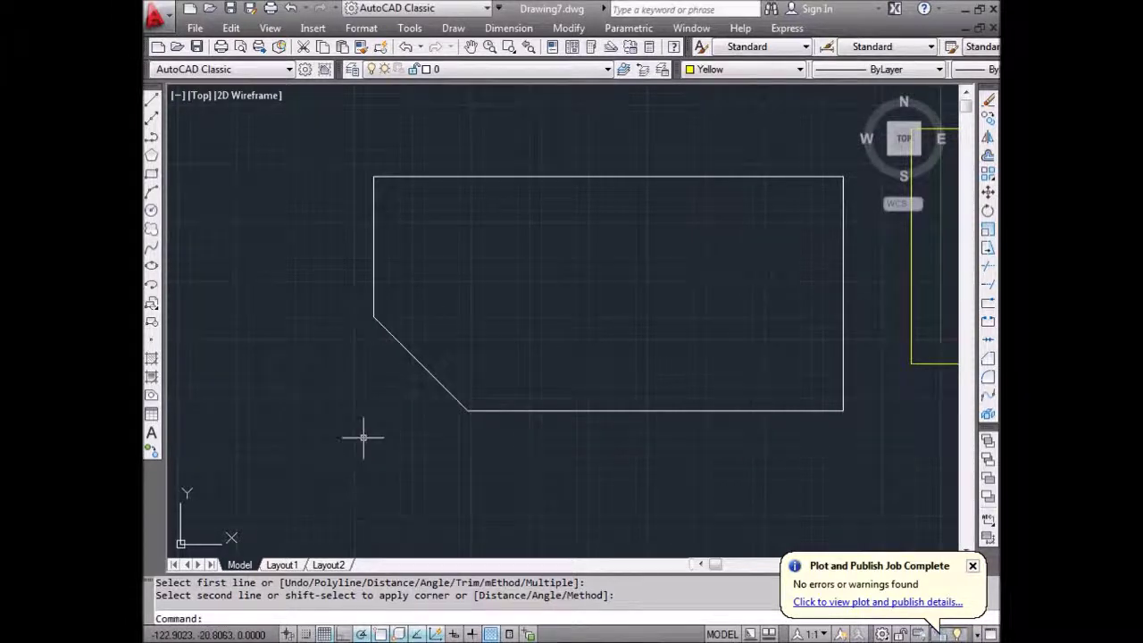
pyautogui.scroll(2, 434, 402)
pyautogui.scroll(-3, 434, 402)
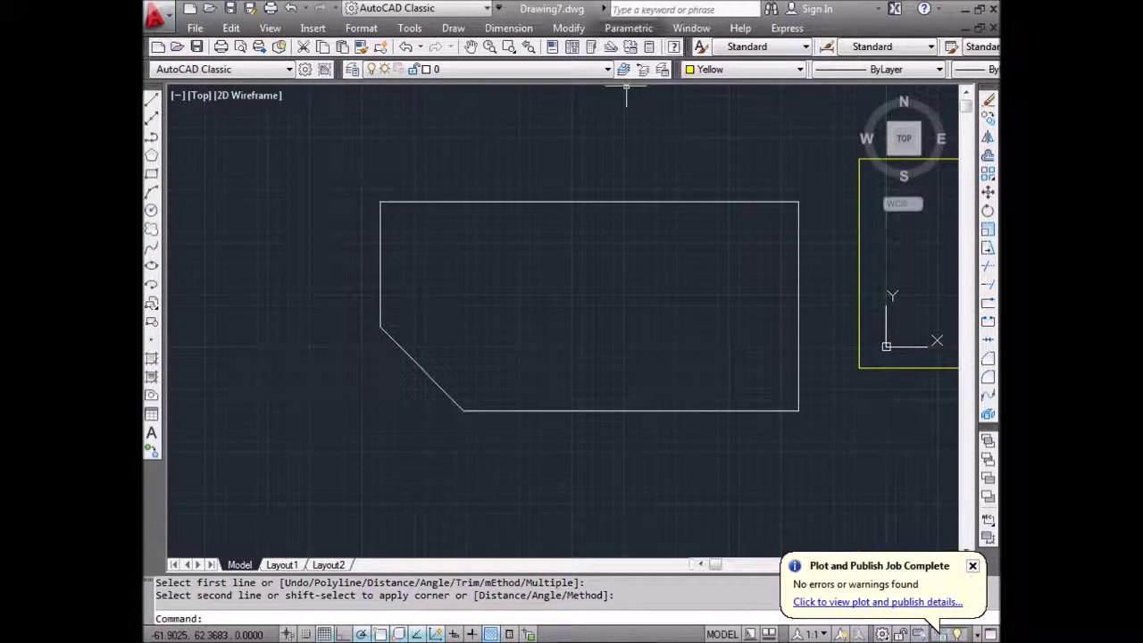
pyautogui.click(508, 28)
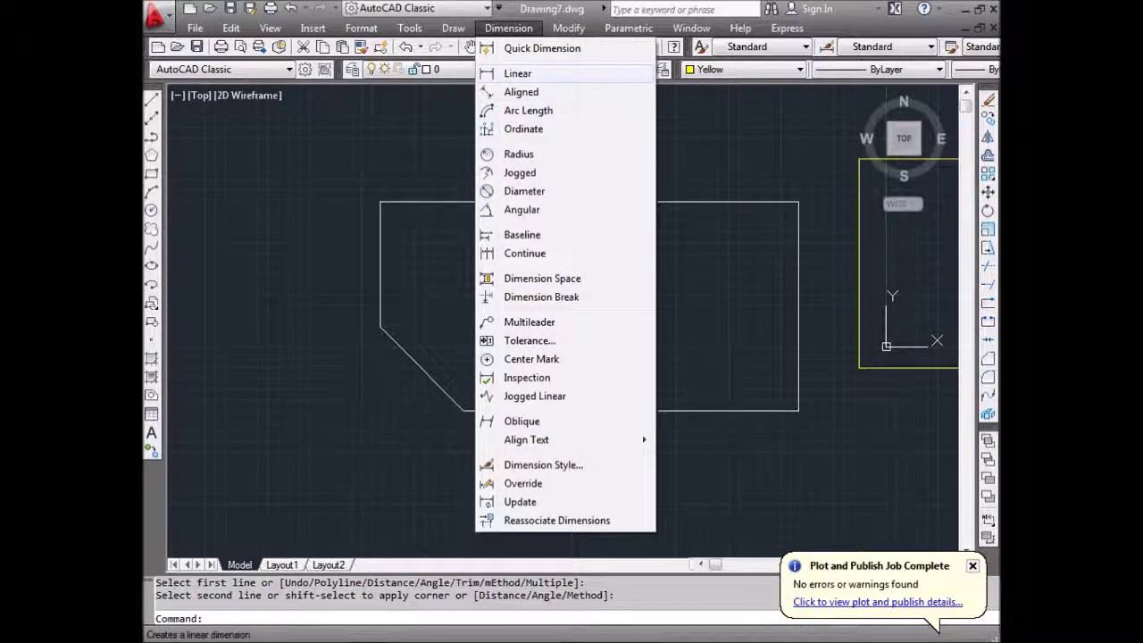
# Add linear dimensions to the lower-left chamfer: 20.00 horizontal below and 20.06 vertical to the left
pyautogui.click(517, 73)
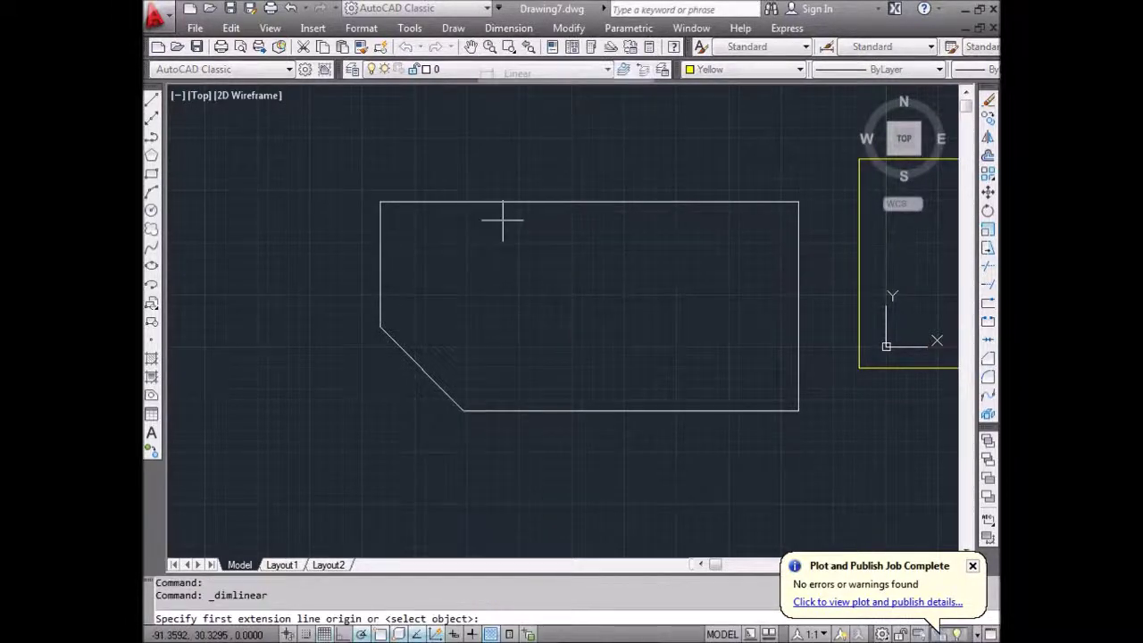
pyautogui.click(463, 411)
pyautogui.click(380, 327)
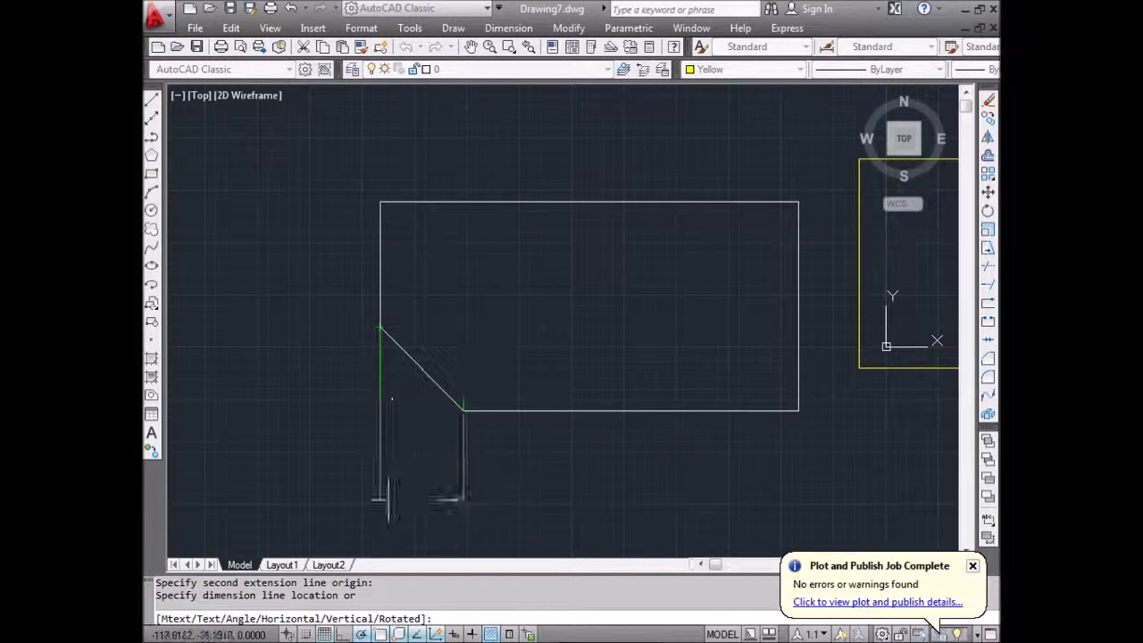
pyautogui.click(379, 458)
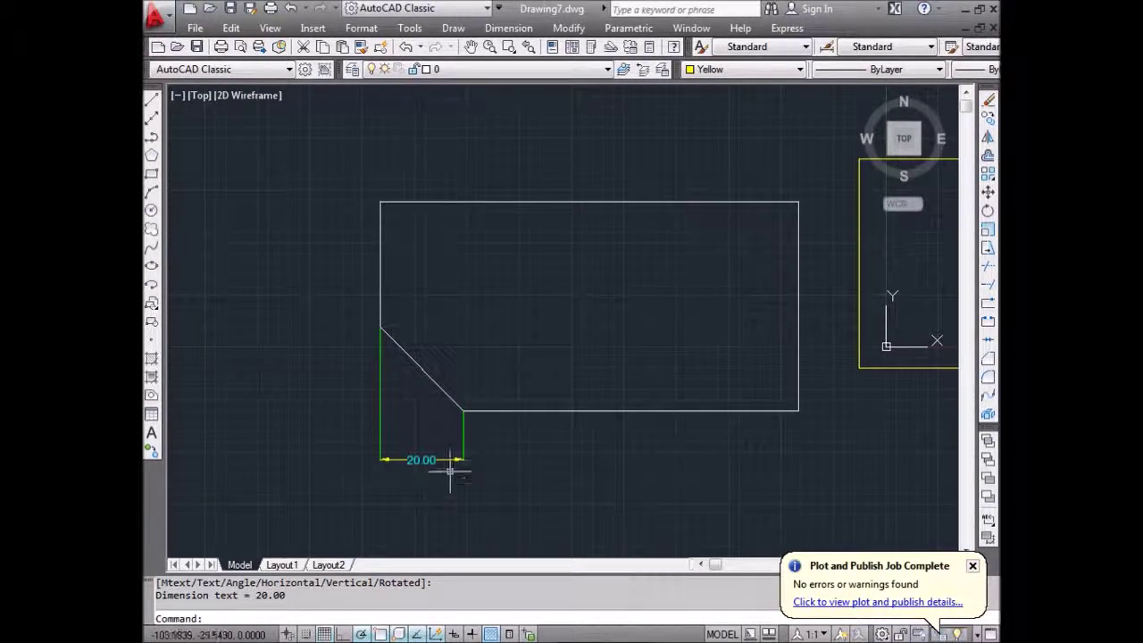
pyautogui.press('Return')
pyautogui.click(462, 411)
pyautogui.click(380, 327)
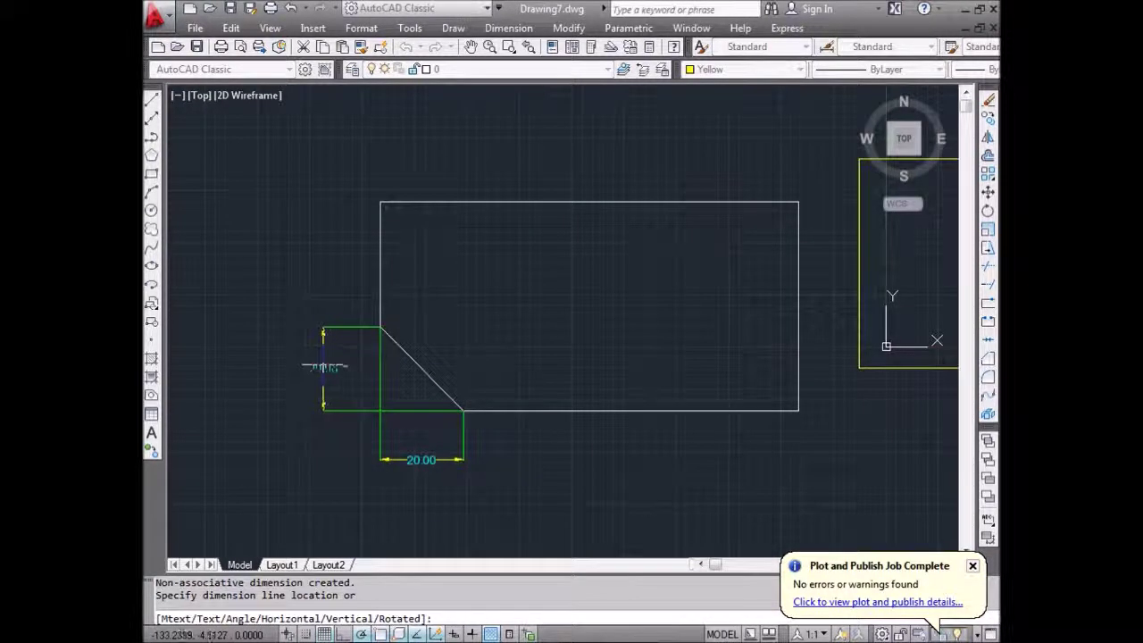
pyautogui.click(324, 368)
pyautogui.scroll(2, 317, 496)
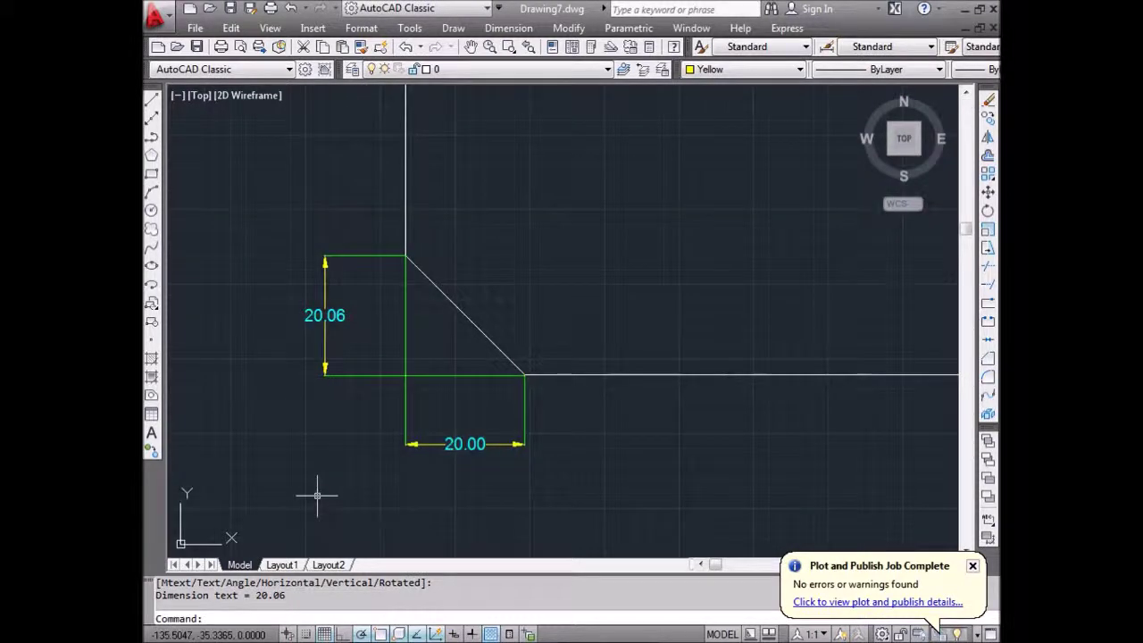
pyautogui.scroll(-1, 317, 495)
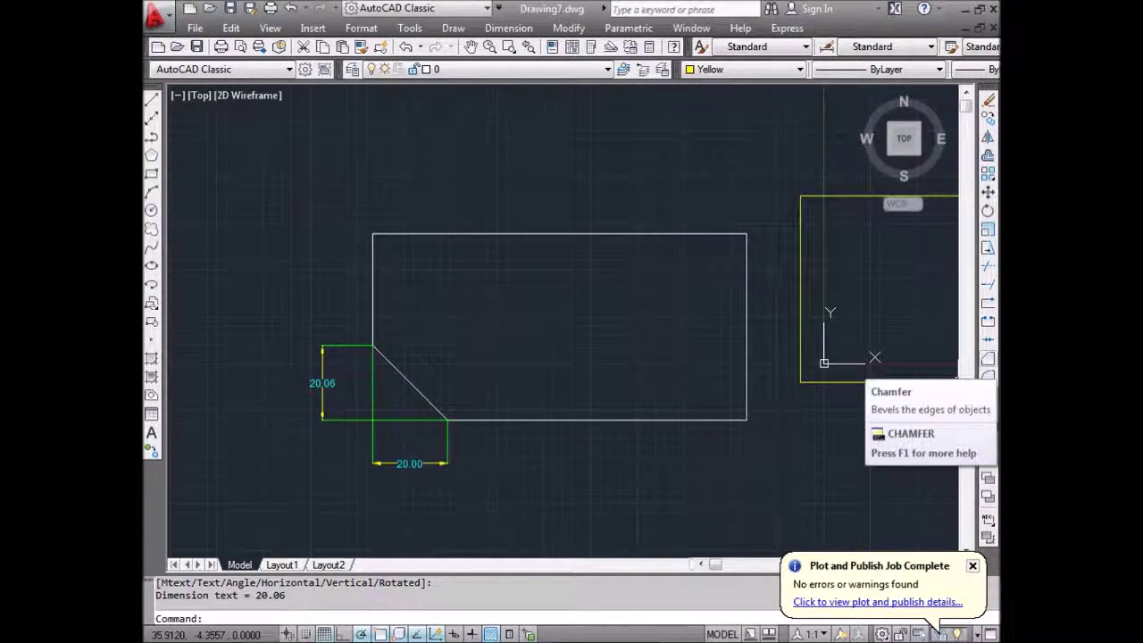
pyautogui.click(988, 376)
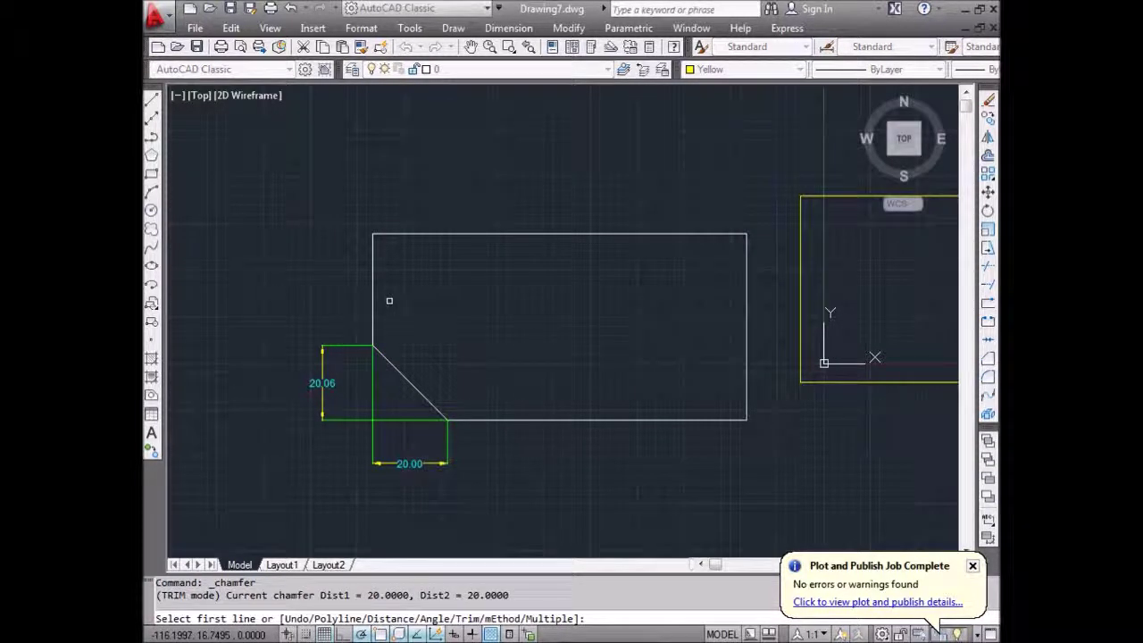
# Chamfer the top-left corner with distances 10 and 25, picking the left edge then the top edge
pyautogui.write('d')
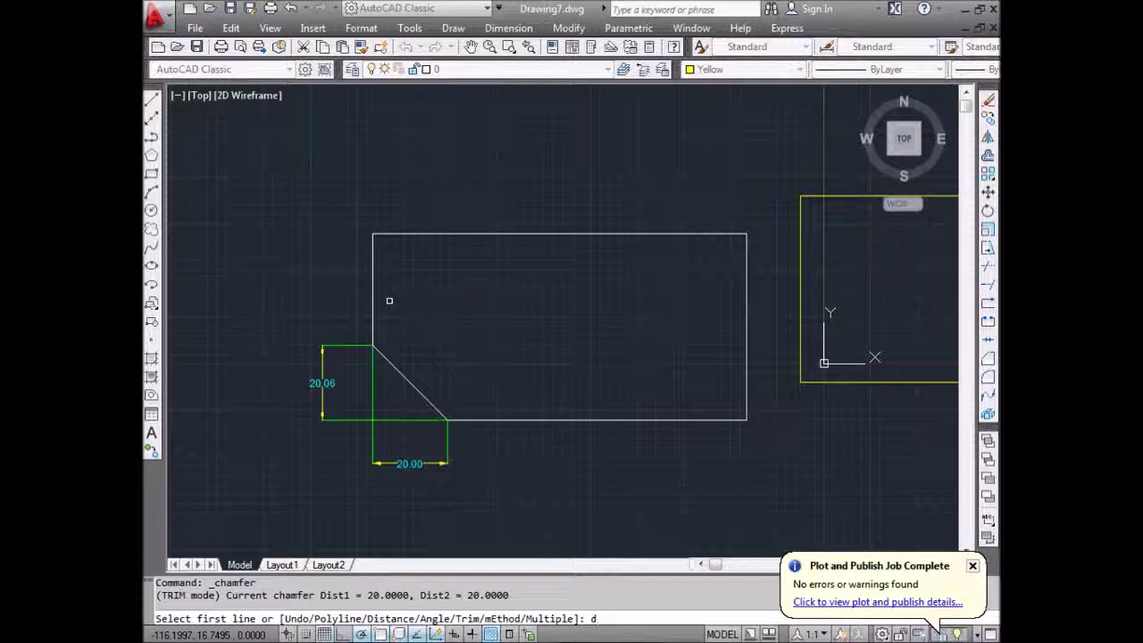
pyautogui.press('Return')
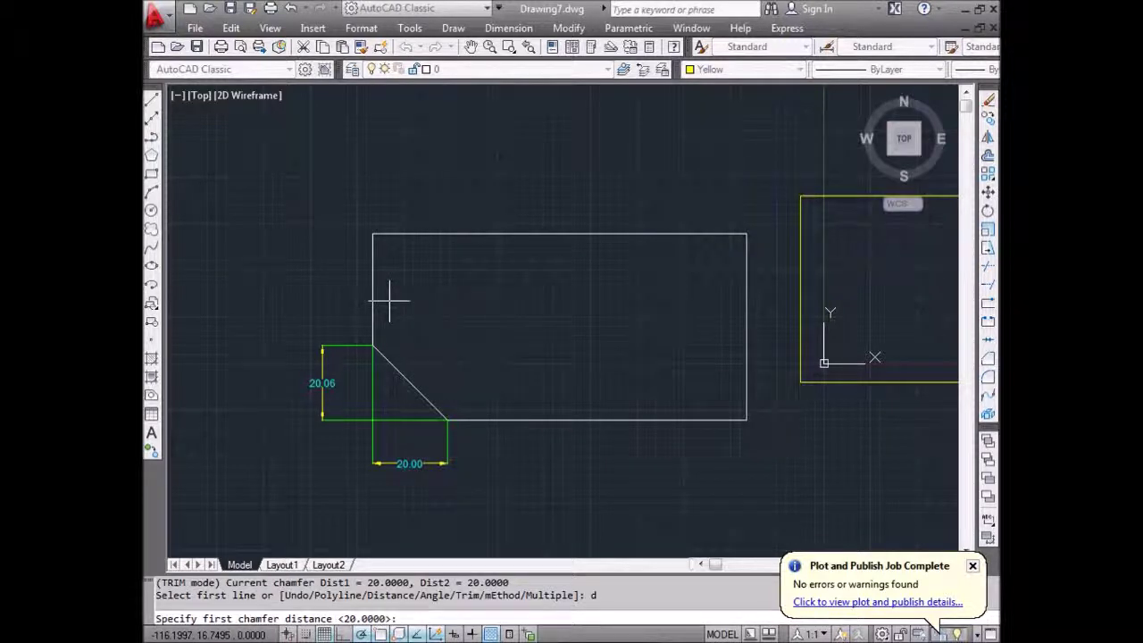
pyautogui.write('10')
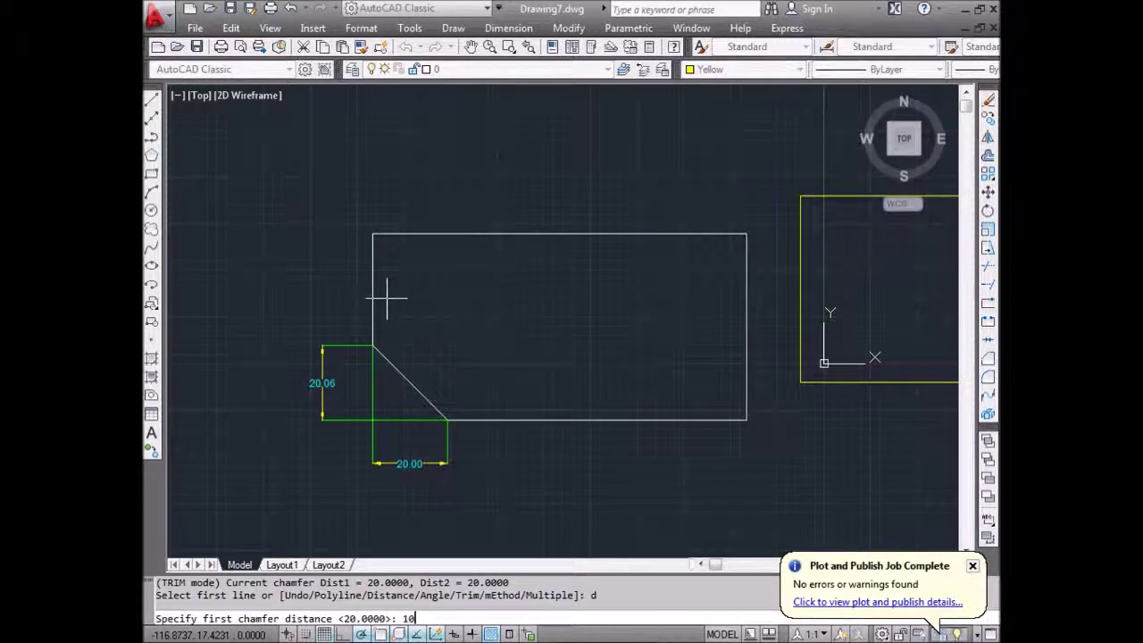
pyautogui.press('Return')
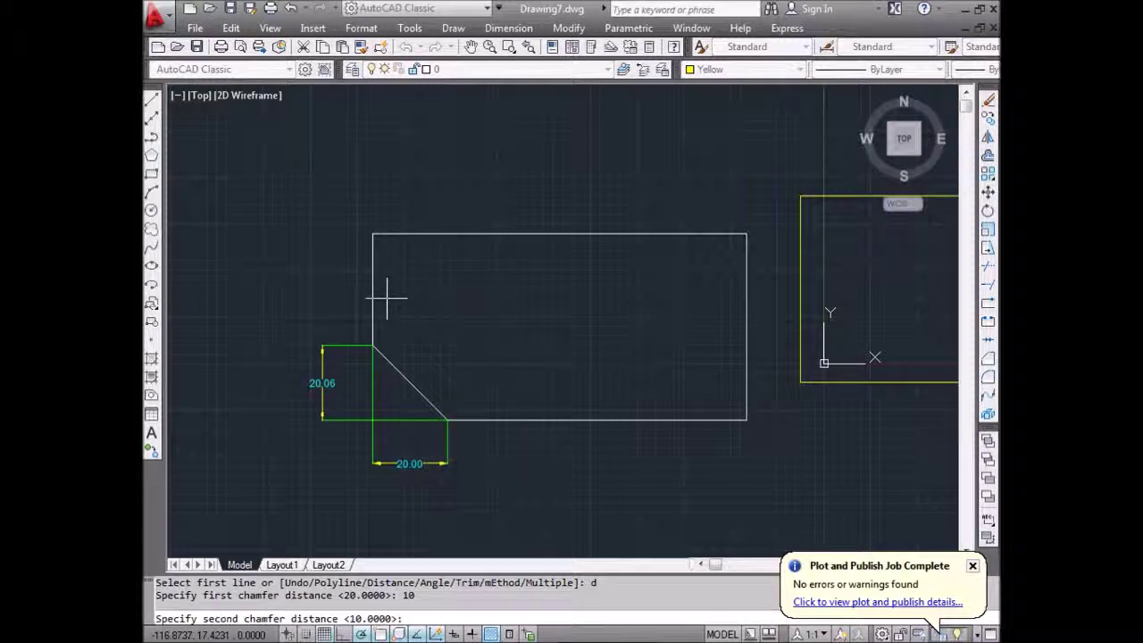
pyautogui.write('25')
pyautogui.press('Return')
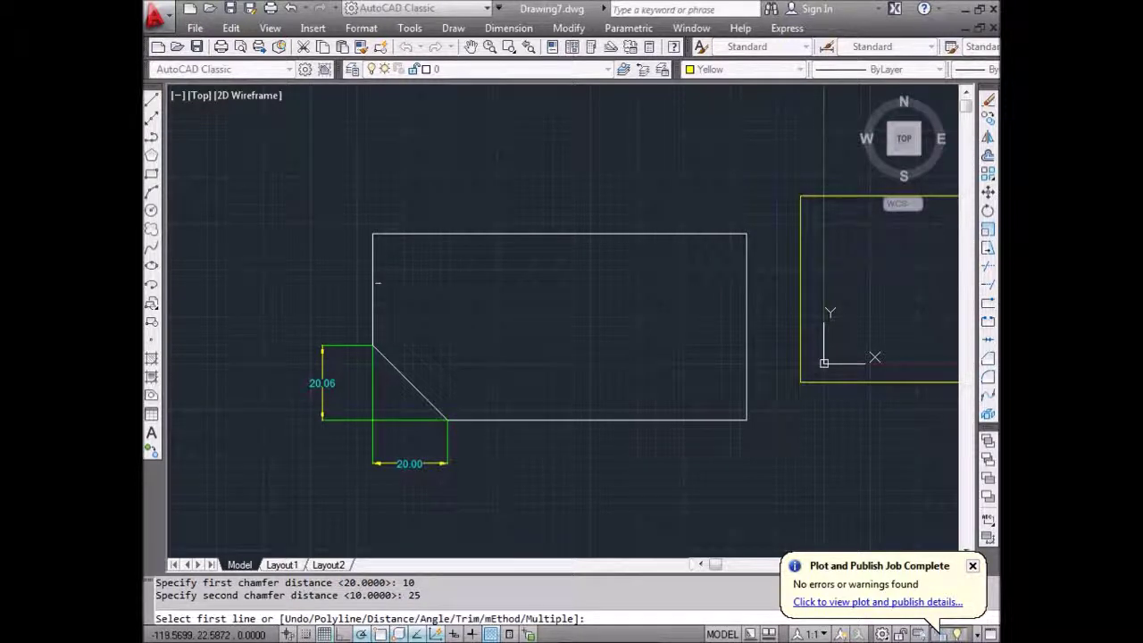
pyautogui.click(372, 261)
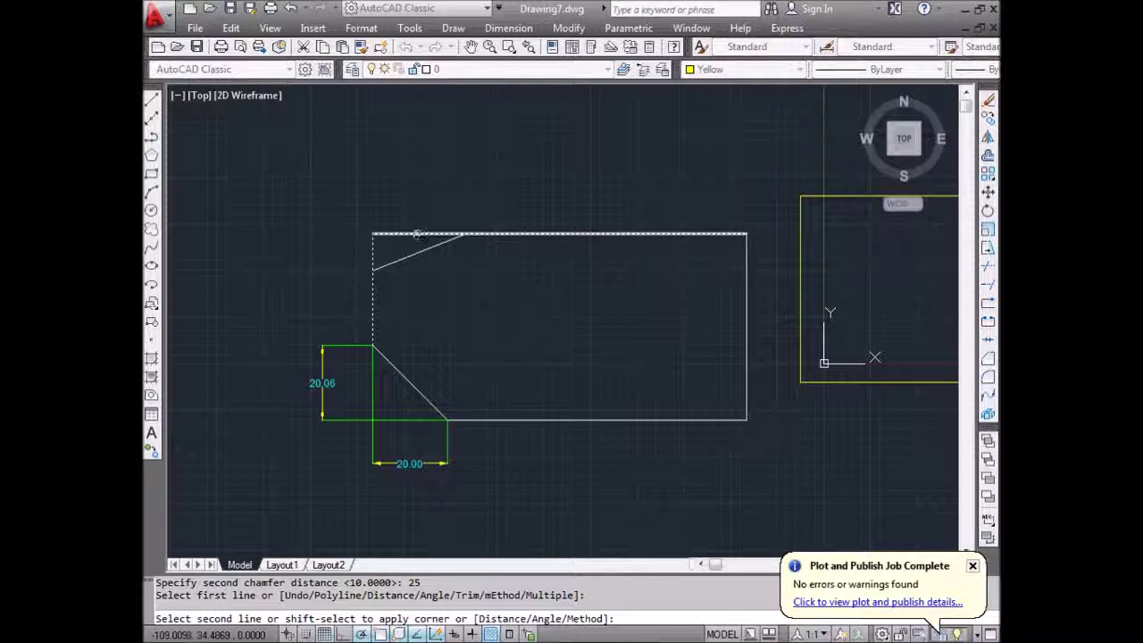
pyautogui.click(416, 234)
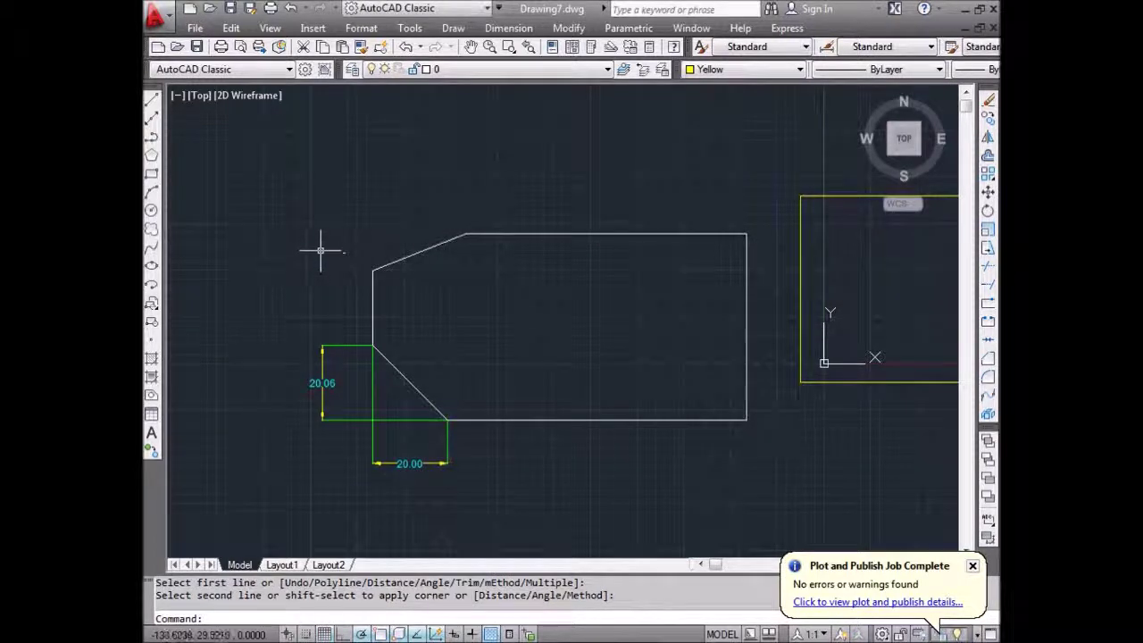
pyautogui.scroll(2, 320, 248)
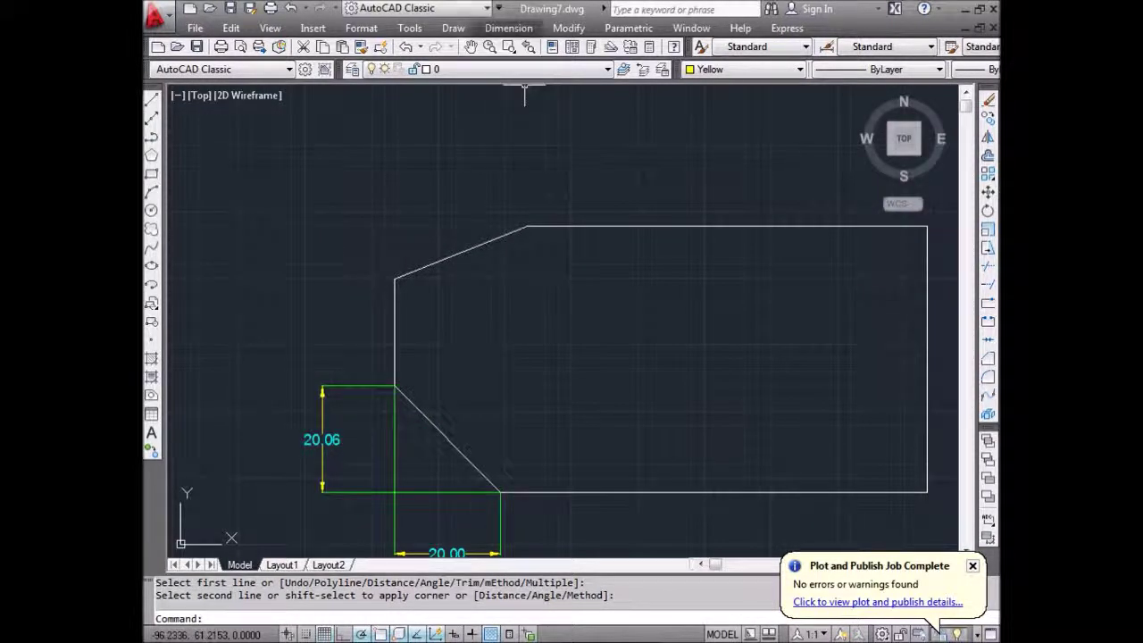
# Add linear dimensions to the top-left chamfer: 10.00 vertical on the left and 24.94 horizontal above
pyautogui.click(508, 28)
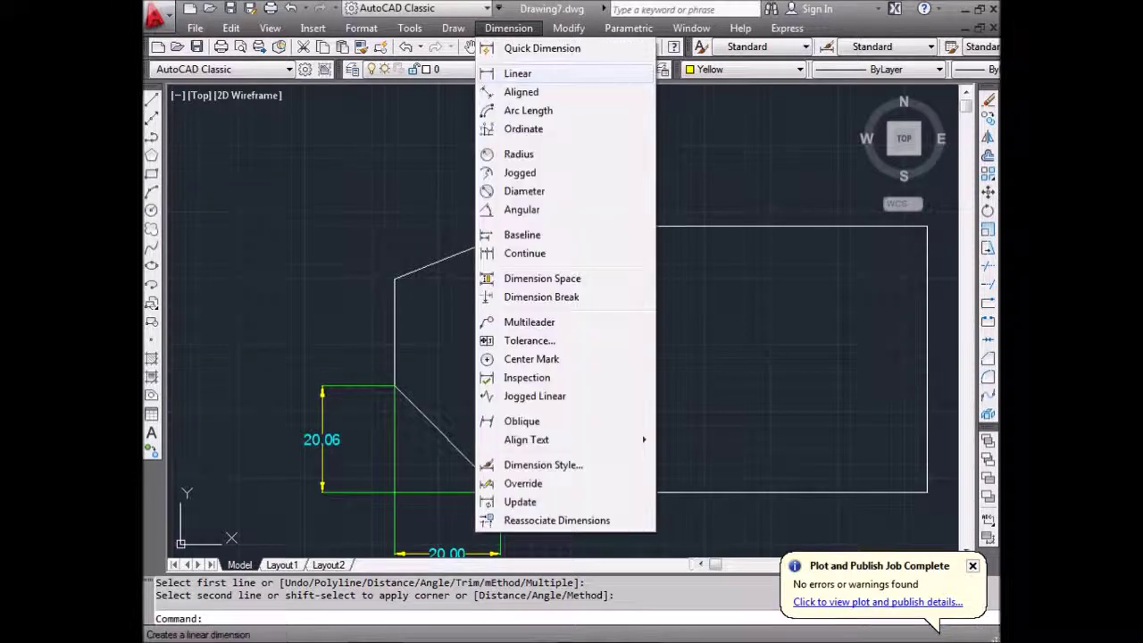
pyautogui.click(518, 73)
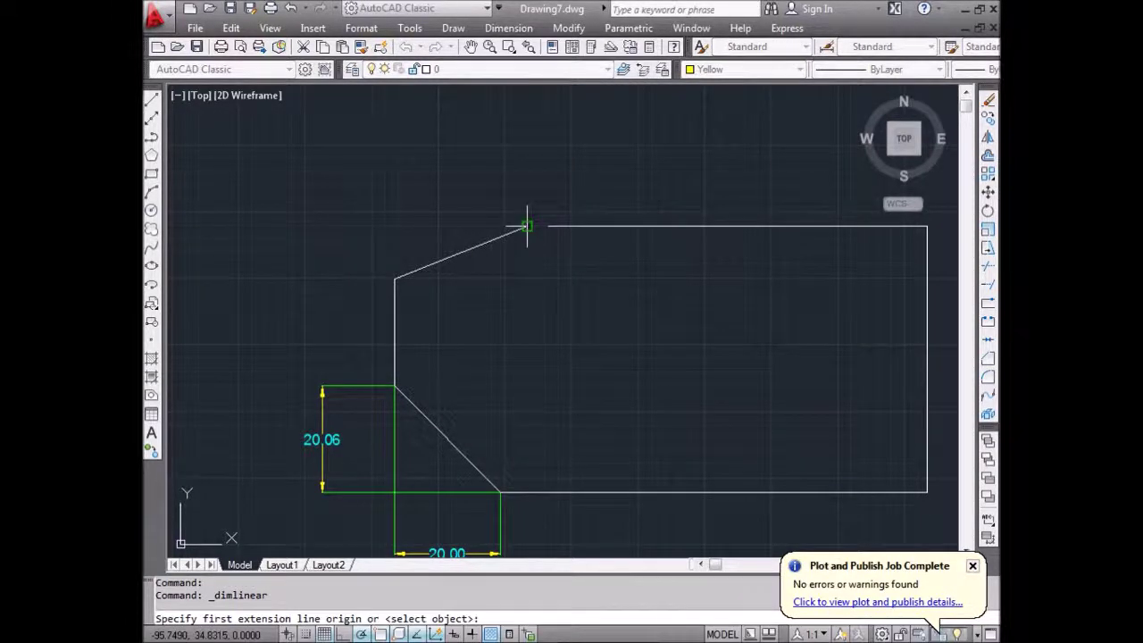
pyautogui.click(526, 226)
pyautogui.click(395, 276)
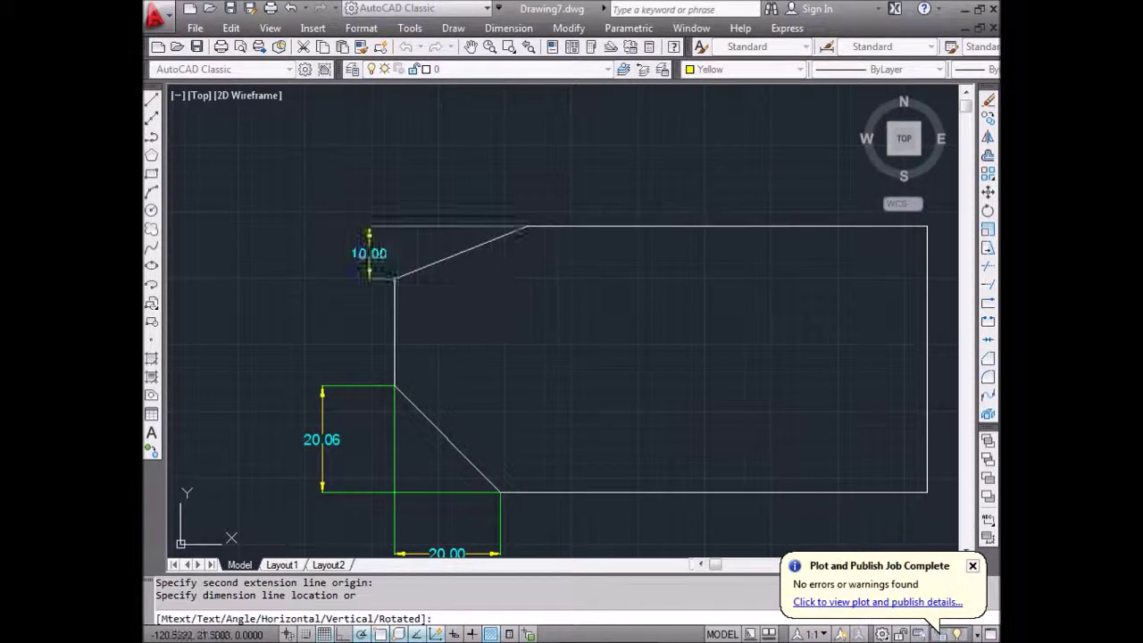
pyautogui.click(331, 243)
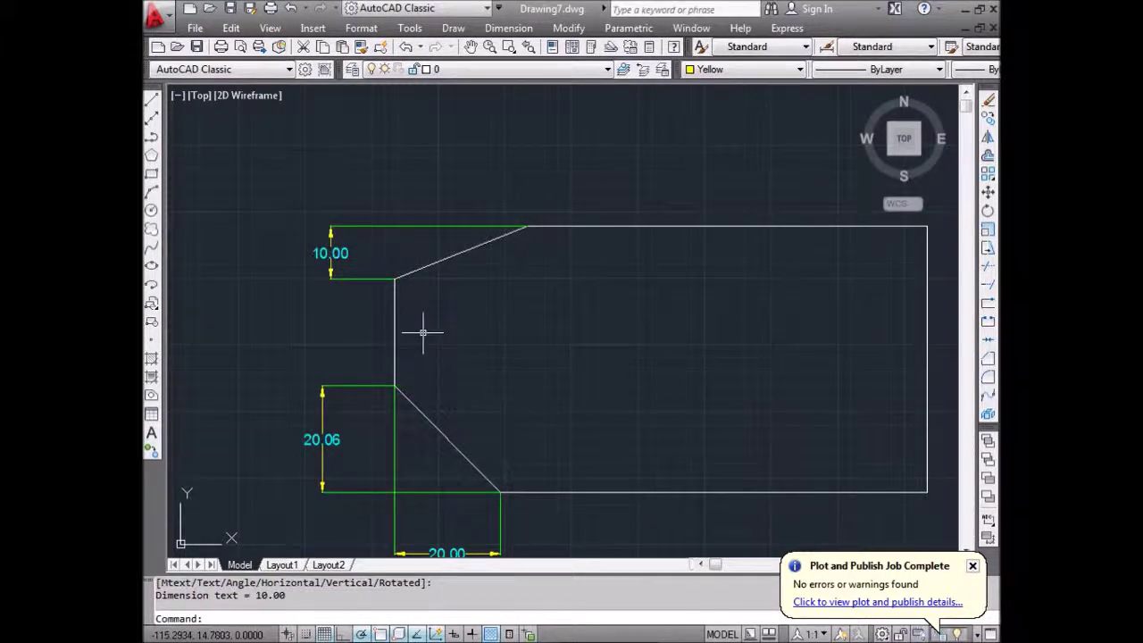
pyautogui.press('Return')
pyautogui.click(394, 279)
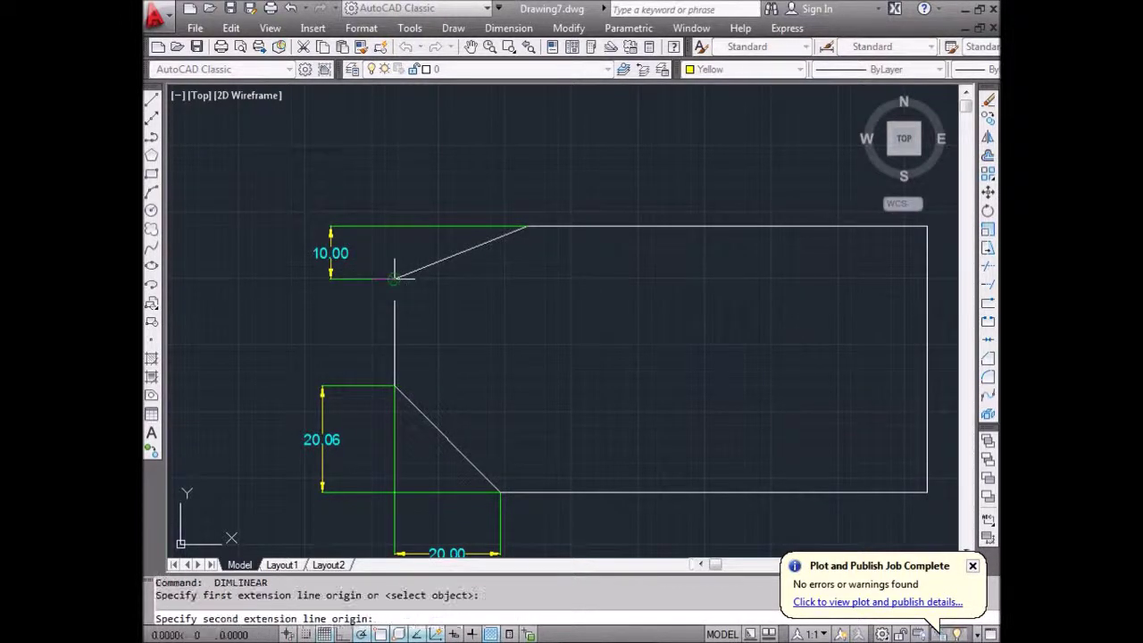
pyautogui.click(527, 226)
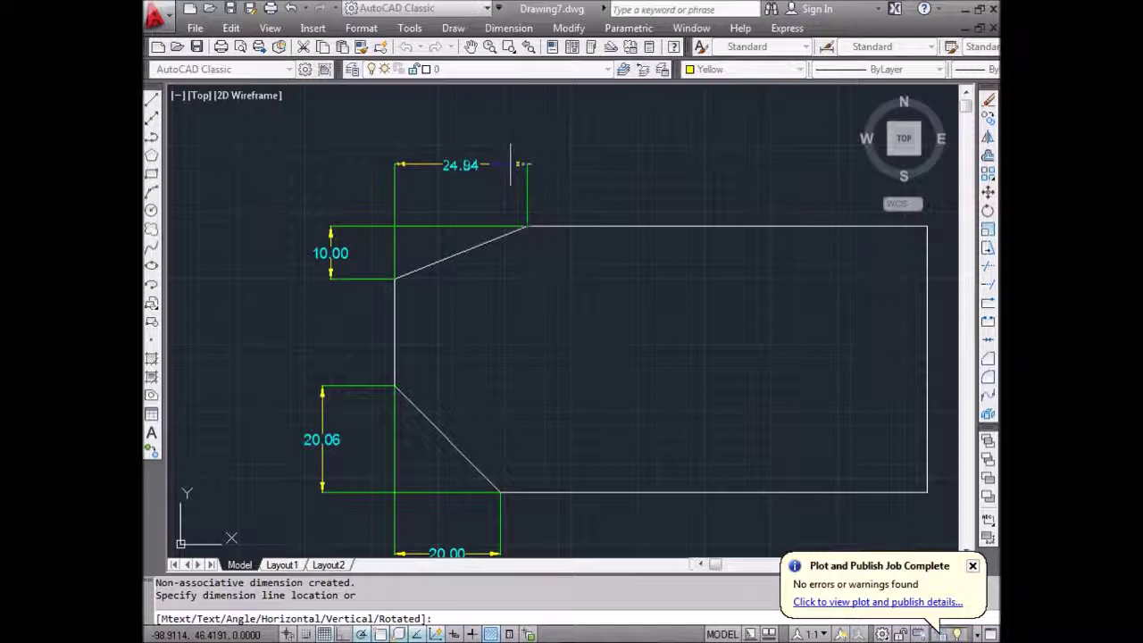
pyautogui.click(516, 164)
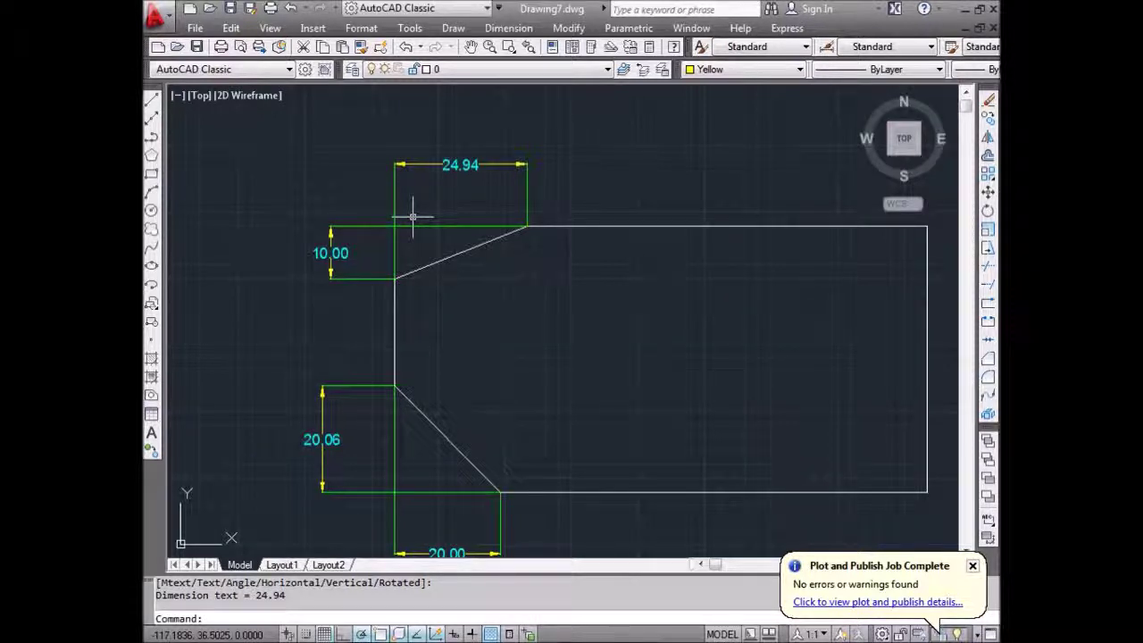
pyautogui.scroll(-2, 334, 223)
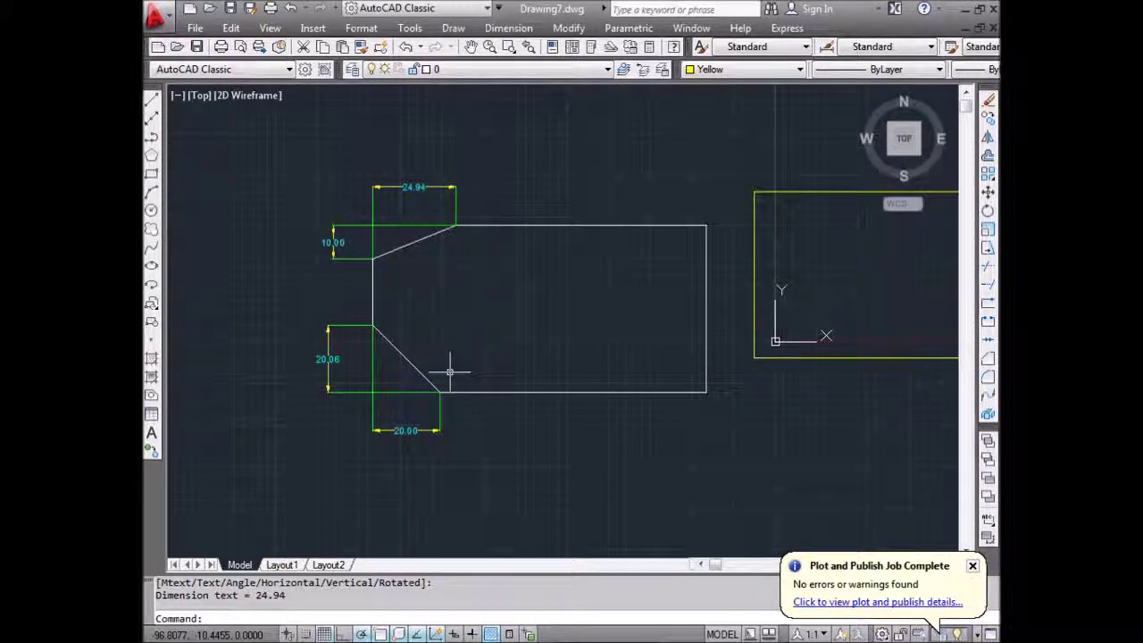